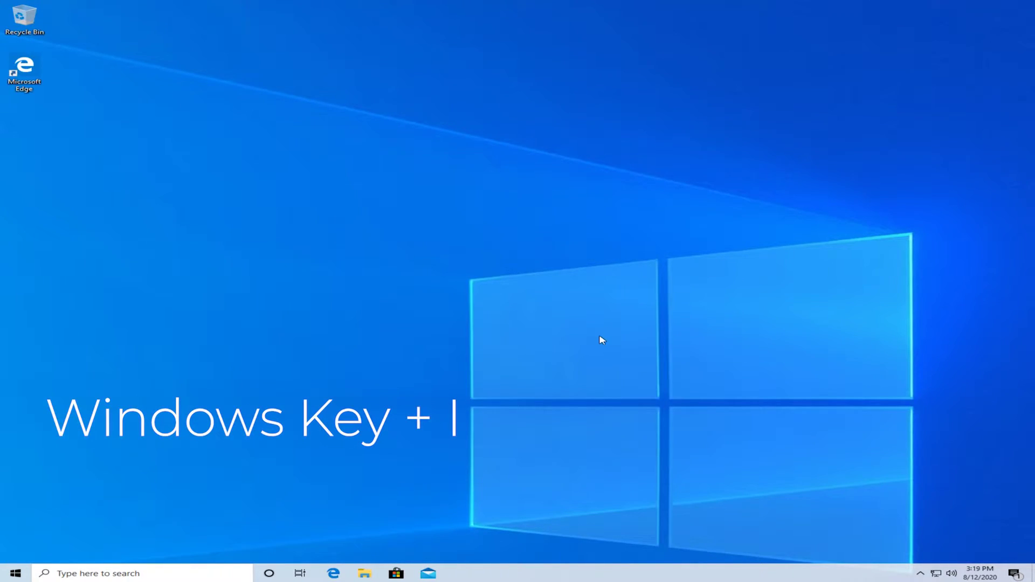
Step: Open Settings to the Network & Internet status page and scroll to the advanced network options
{"action": "key", "text": "super+i"}
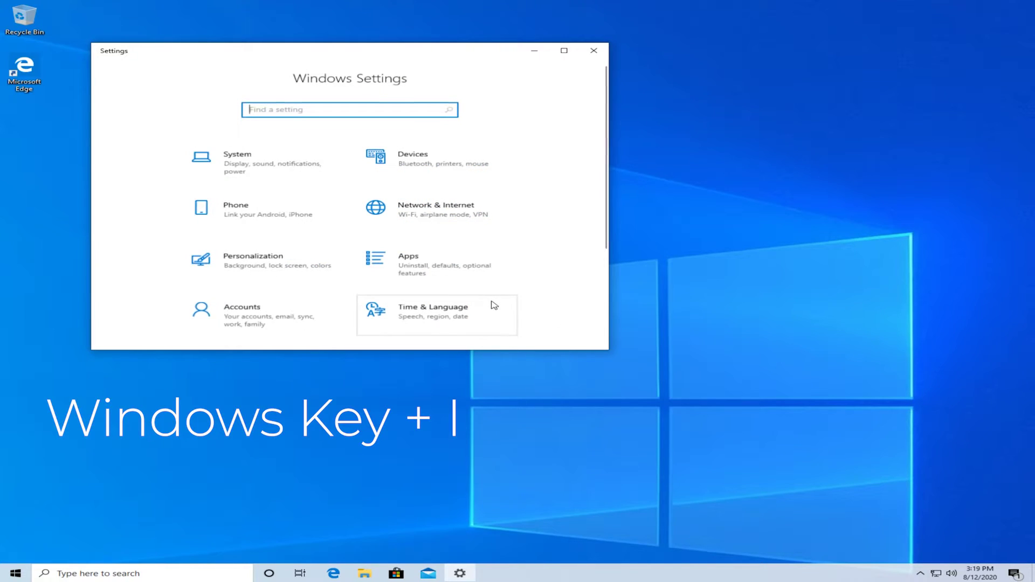
{"action": "left_click", "coordinate": [466, 216]}
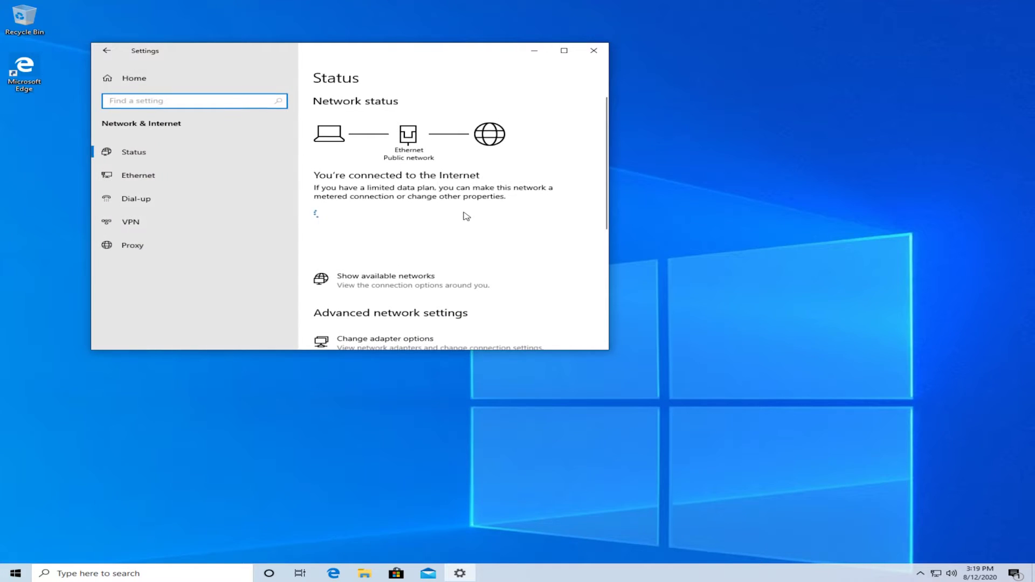
{"action": "scroll", "coordinate": [424, 236], "scroll_direction": "down", "scroll_amount": 5}
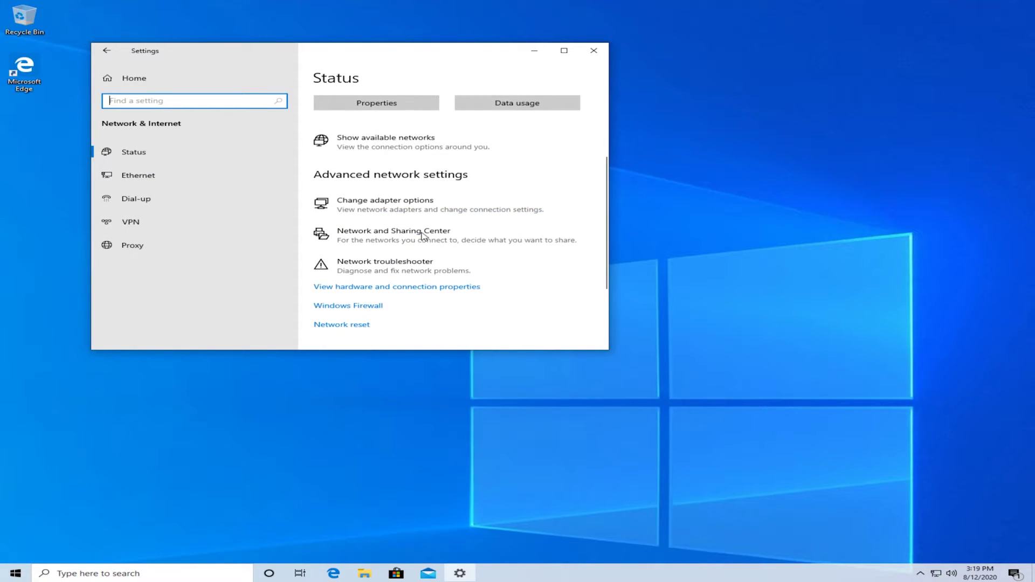
Step: Uncheck Client for Microsoft Networks in the Ethernet connection's properties and confirm with OK
{"action": "left_click", "coordinate": [429, 208]}
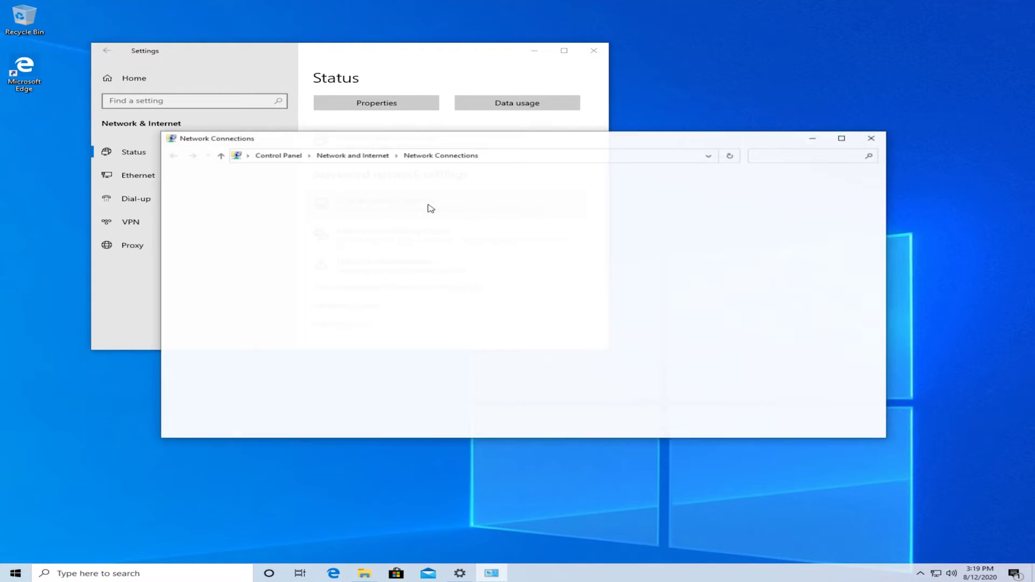
{"action": "left_click", "coordinate": [302, 203]}
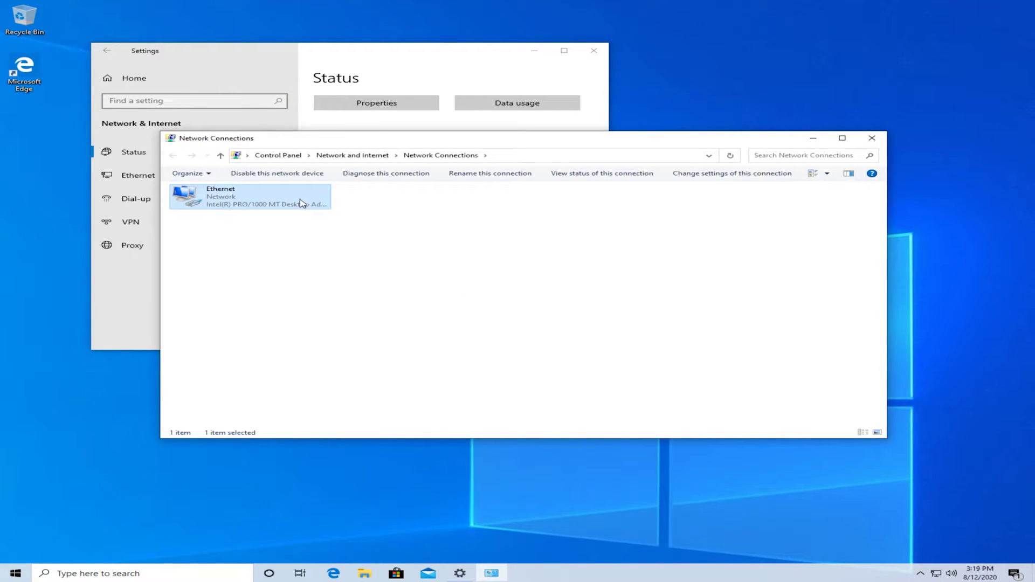
{"action": "right_click", "coordinate": [244, 204]}
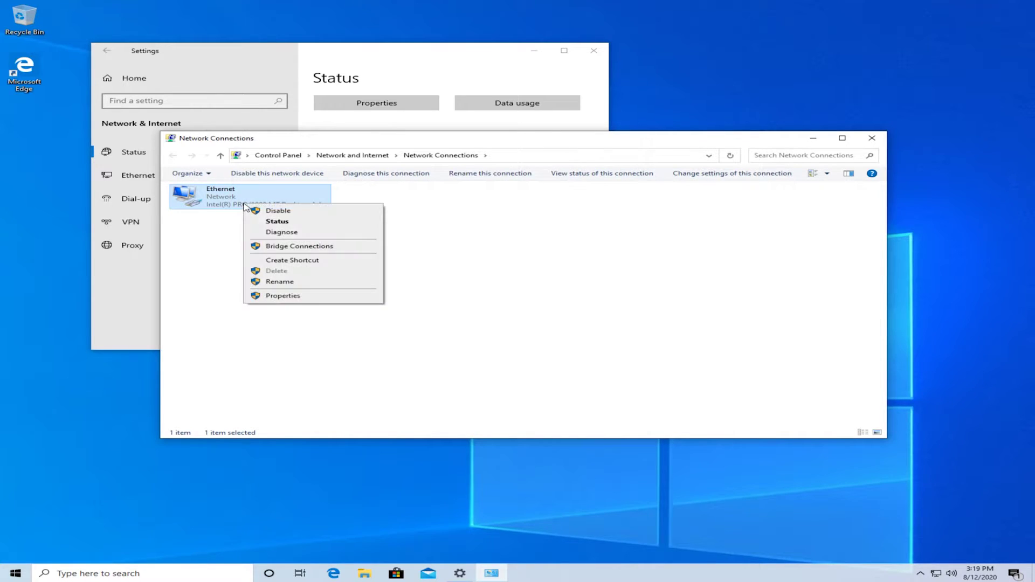
{"action": "left_click", "coordinate": [283, 297]}
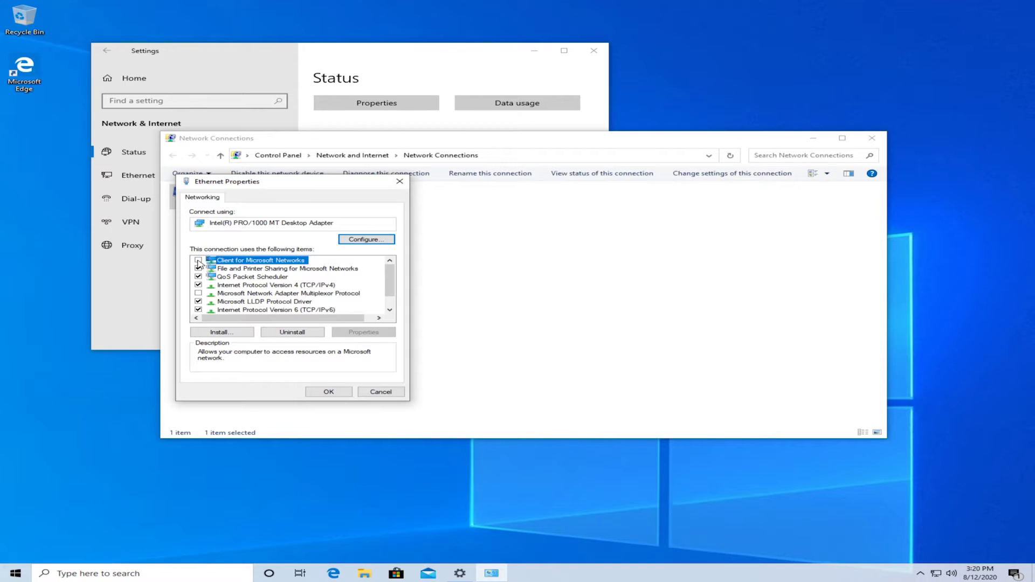
{"action": "left_click", "coordinate": [198, 261]}
{"action": "left_click", "coordinate": [329, 392]}
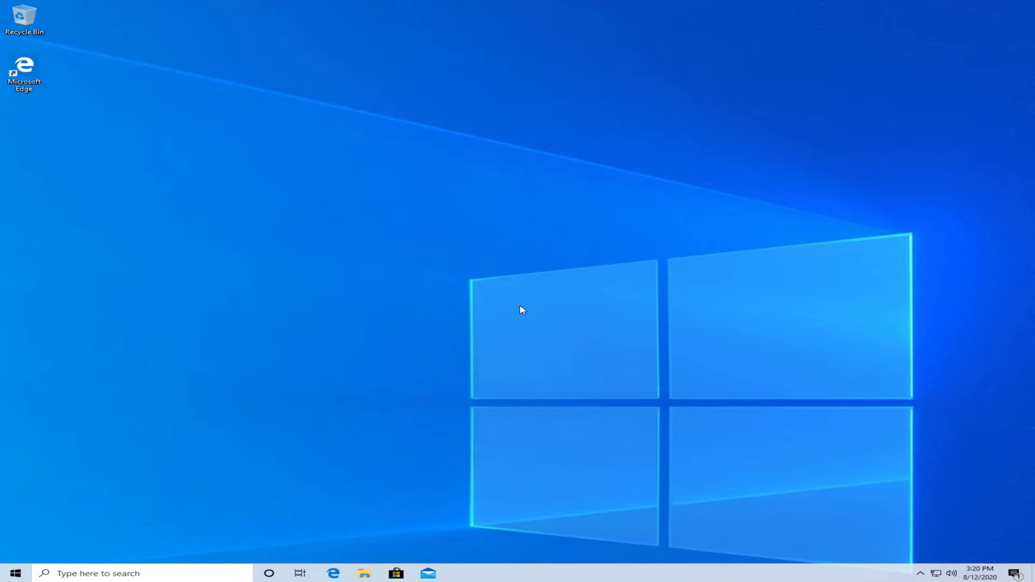
Step: Search for cmd and run Command Prompt as administrator, approving the UAC prompt
{"action": "left_click", "coordinate": [199, 575]}
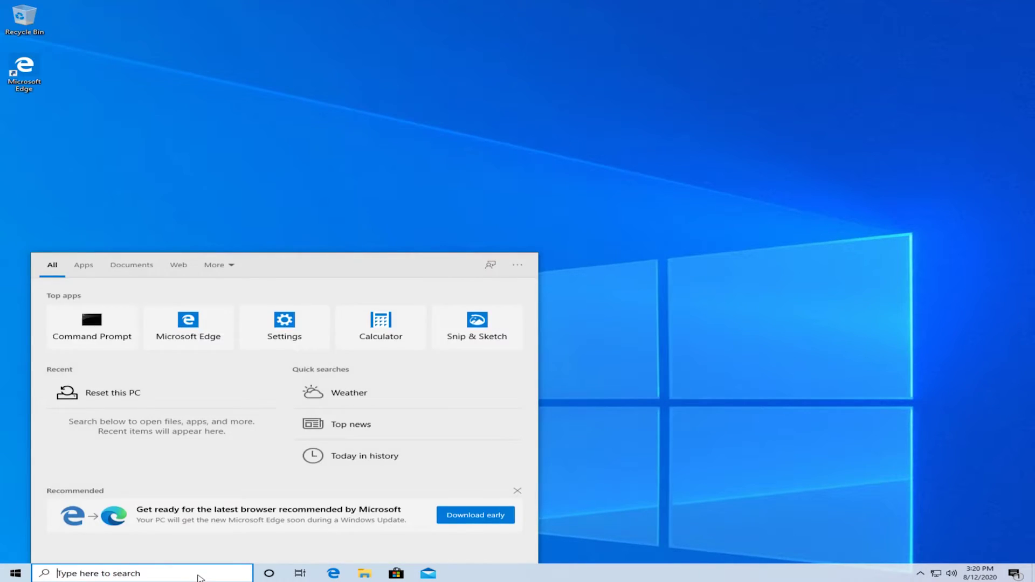
{"action": "type", "text": "cmd"}
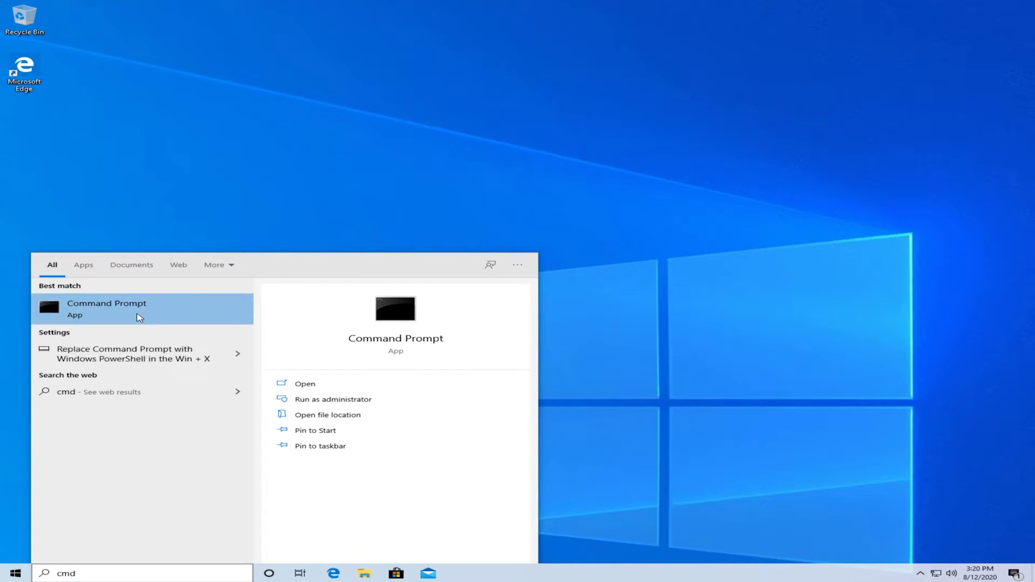
{"action": "right_click", "coordinate": [138, 315]}
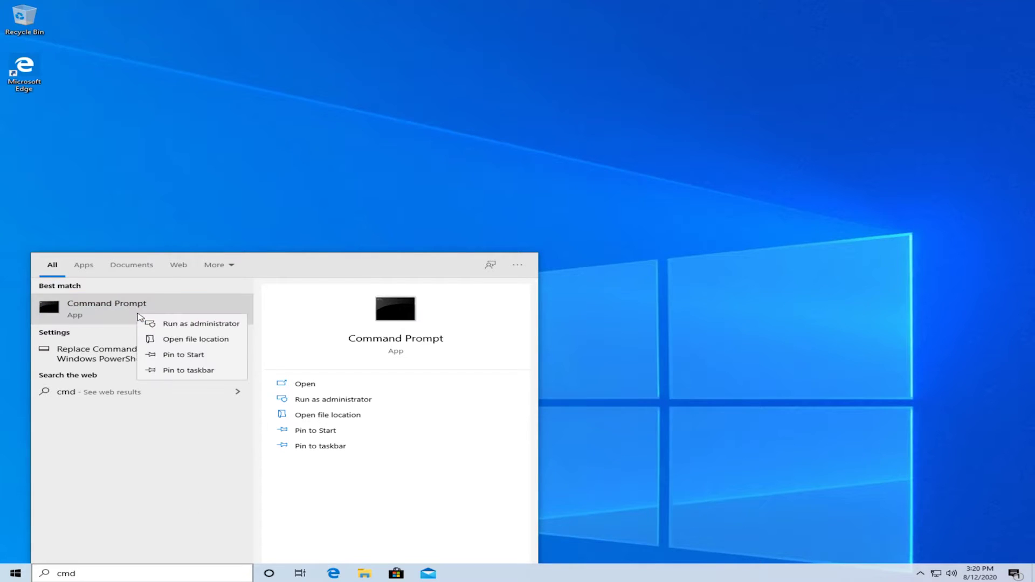
{"action": "left_click", "coordinate": [210, 329]}
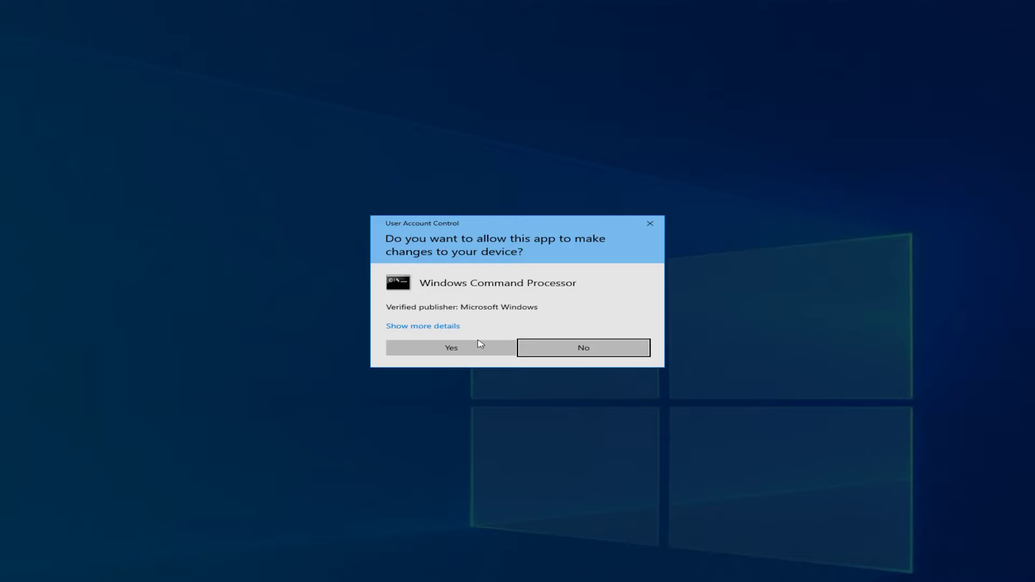
{"action": "left_click", "coordinate": [478, 349]}
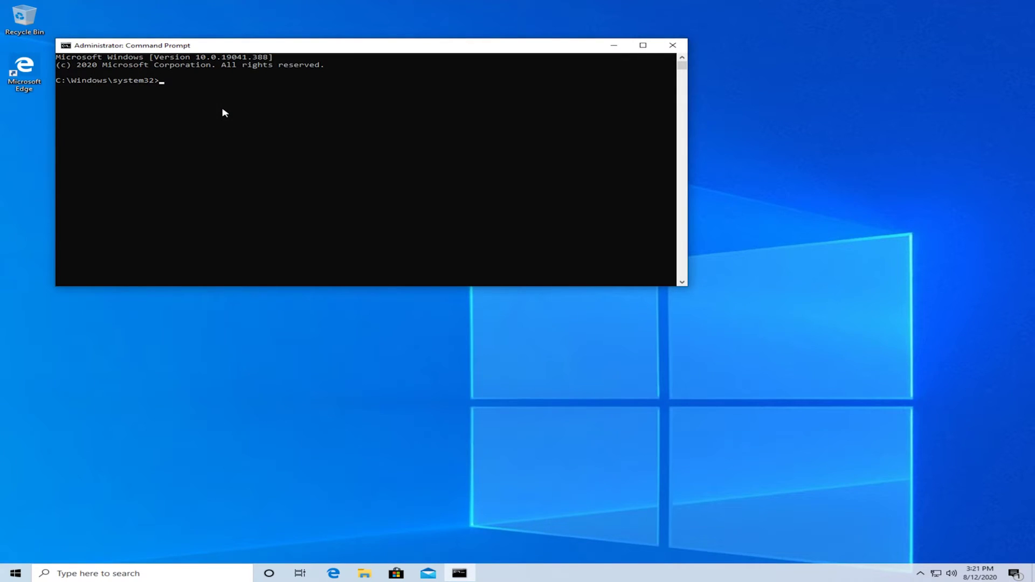
Step: Run 'ipconfig /flushdns' and then 'nbtstat -RR' in the console
{"action": "type", "text": "ipconfig /flushdns"}
{"action": "key", "text": "Return"}
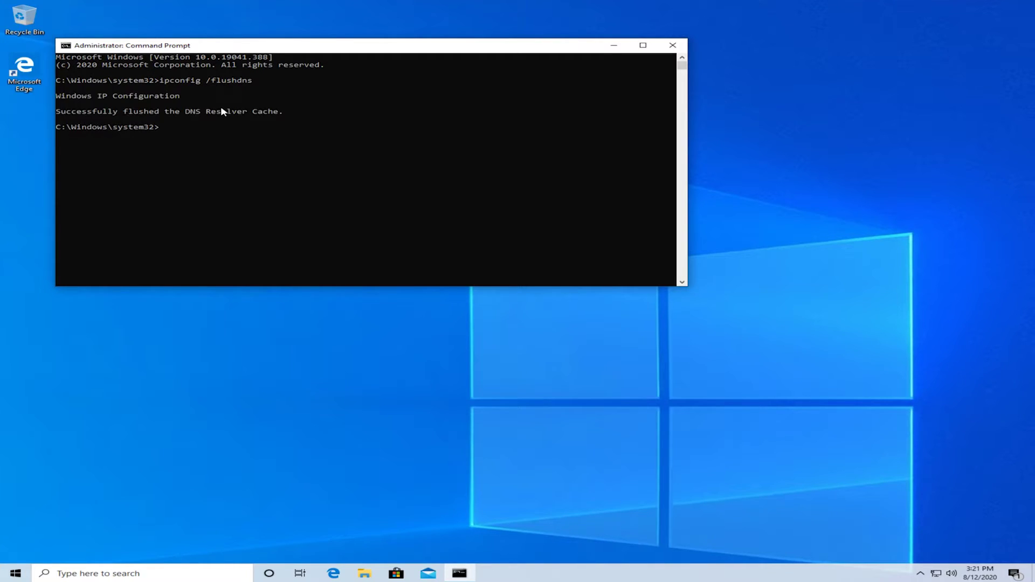
{"action": "type", "text": "nbtstat -RR"}
{"action": "key", "text": "Return"}
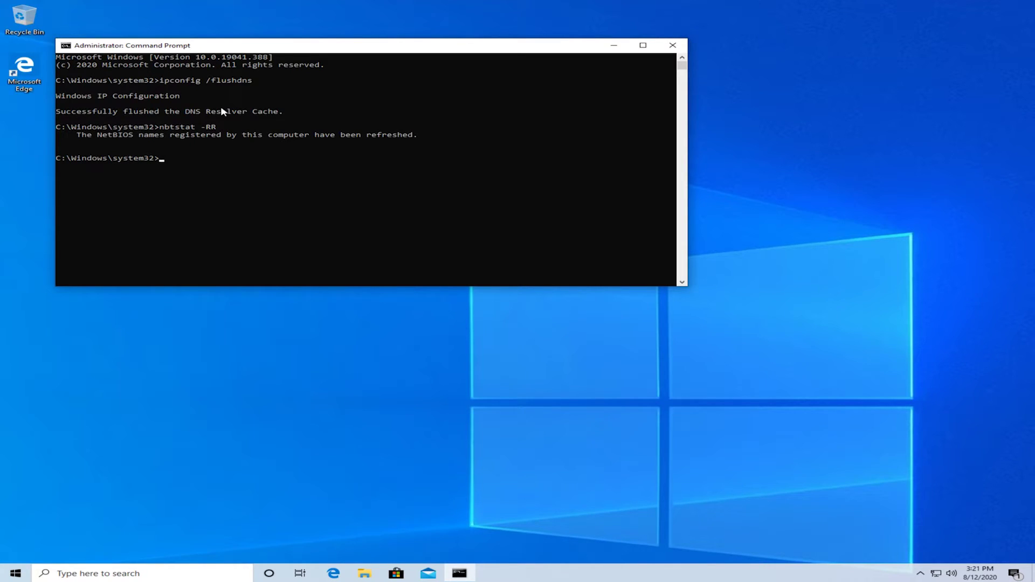
Step: Run 'netsh int ip reset' followed by the Winsock reset command
{"action": "type", "text": "netsh int ip reset"}
{"action": "key", "text": "Return"}
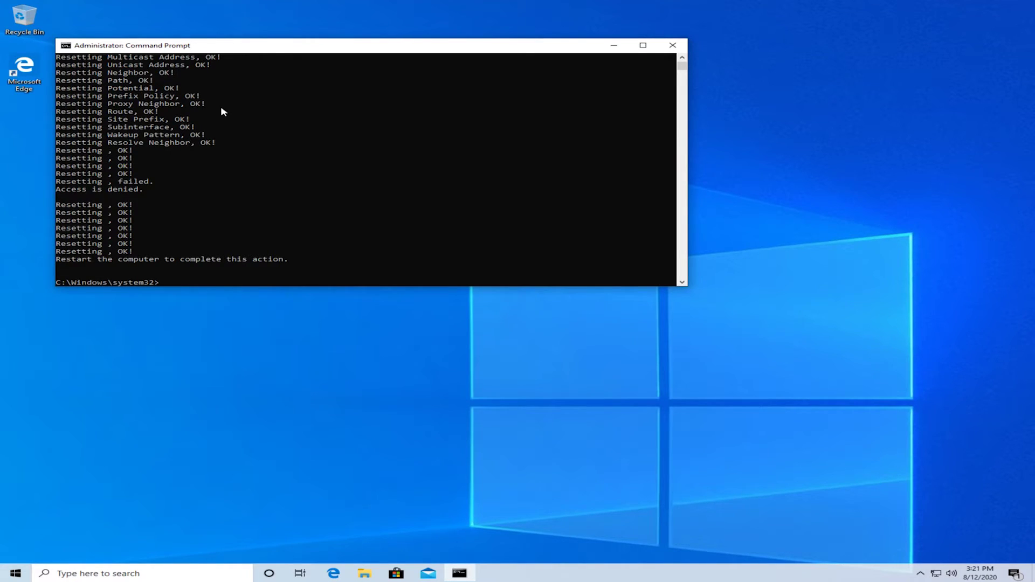
{"action": "type", "text": "cmd is netsh winsock reset"}
{"action": "key", "text": "Return"}
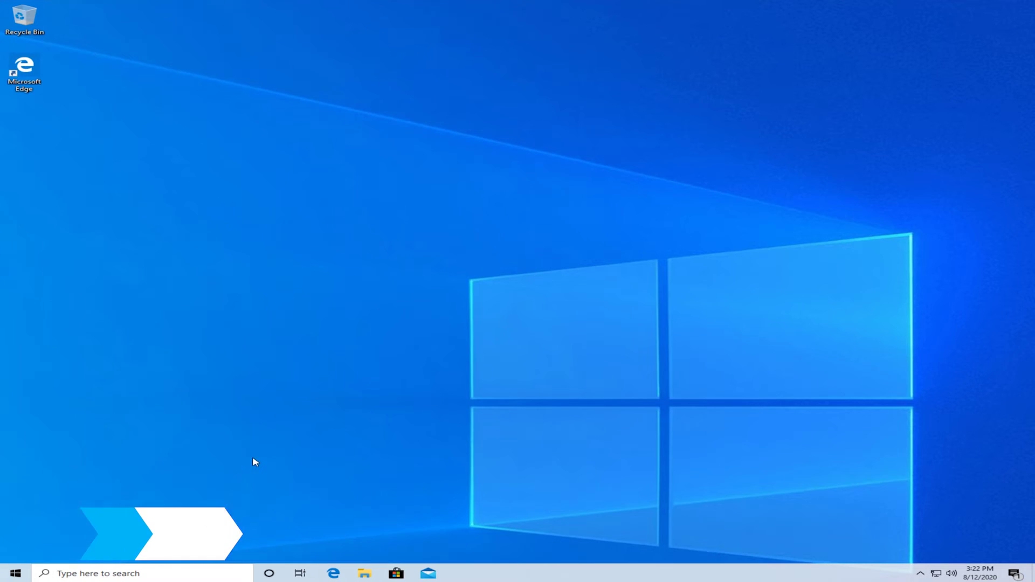
Step: Search for 'device manager' and launch Device Manager
{"action": "left_click", "coordinate": [124, 573]}
{"action": "type", "text": "device"}
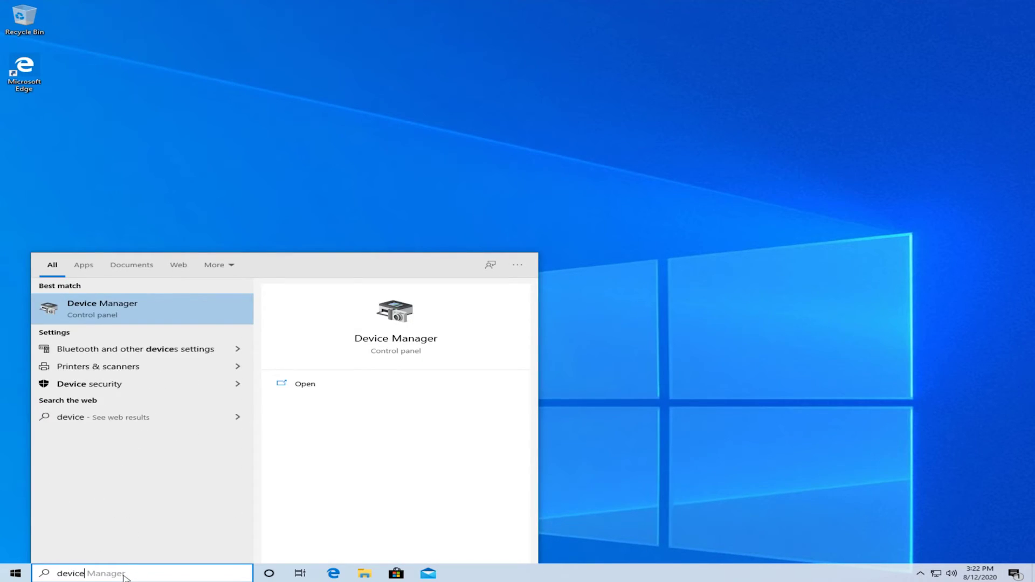
{"action": "type", "text": " manager"}
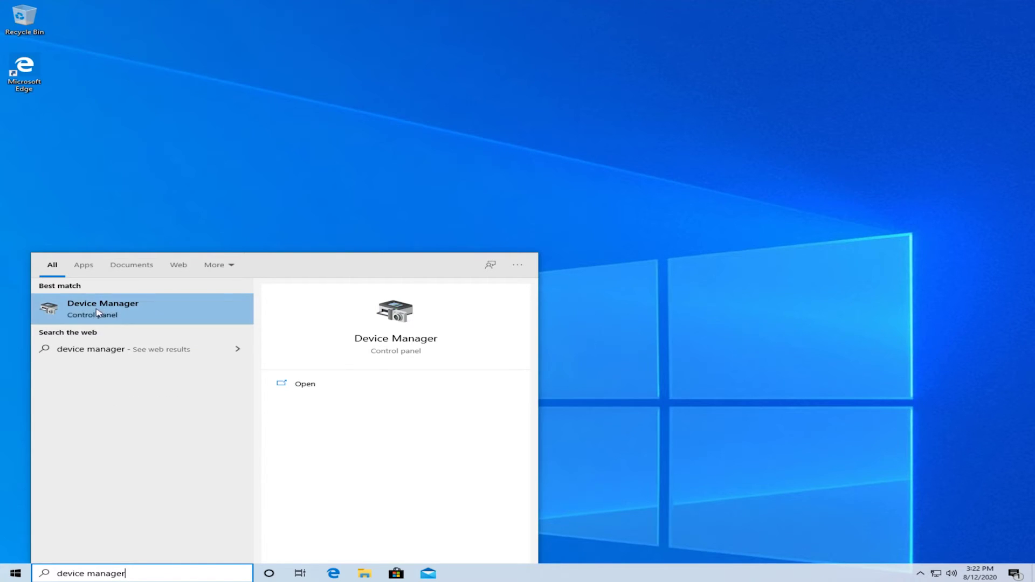
{"action": "left_click", "coordinate": [150, 313]}
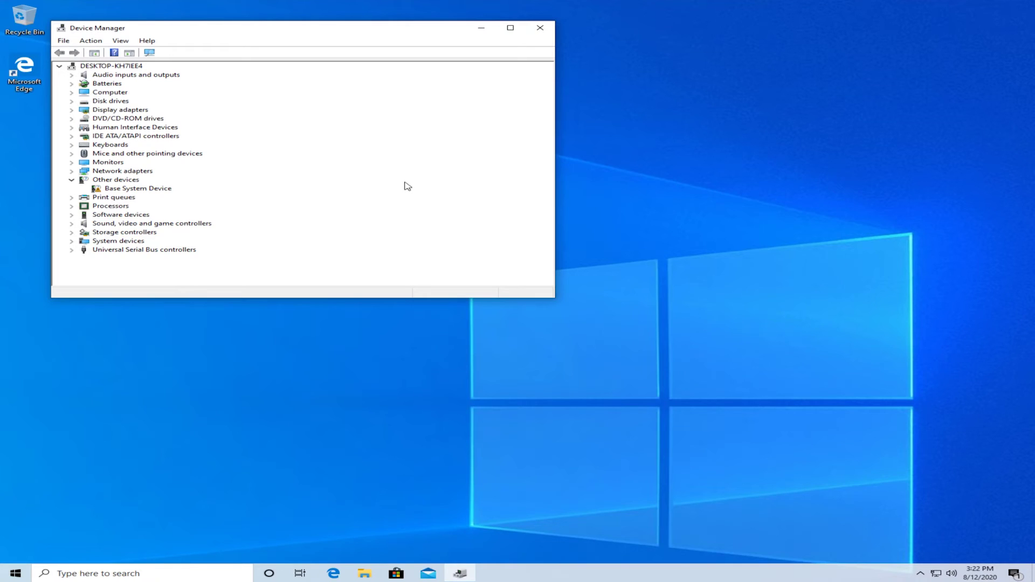
Step: Show hidden devices and expand the Network adapters category
{"action": "left_click", "coordinate": [129, 41]}
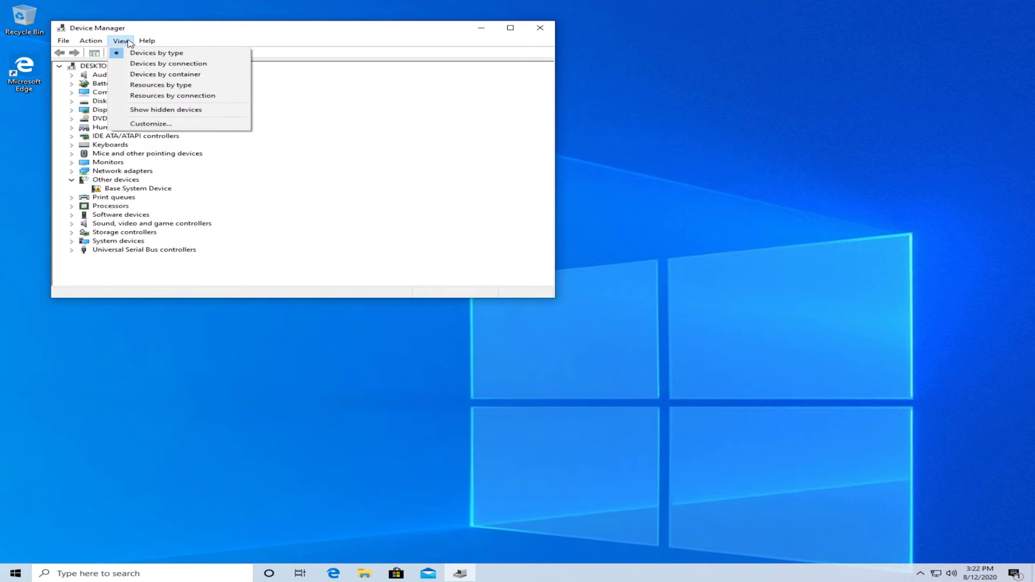
{"action": "left_click", "coordinate": [161, 113]}
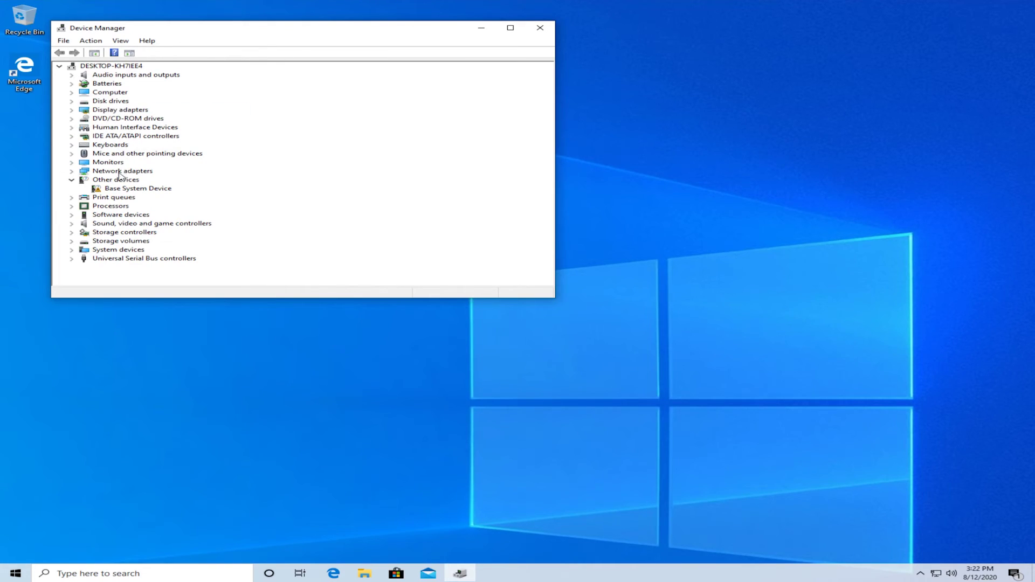
{"action": "left_click", "coordinate": [119, 171]}
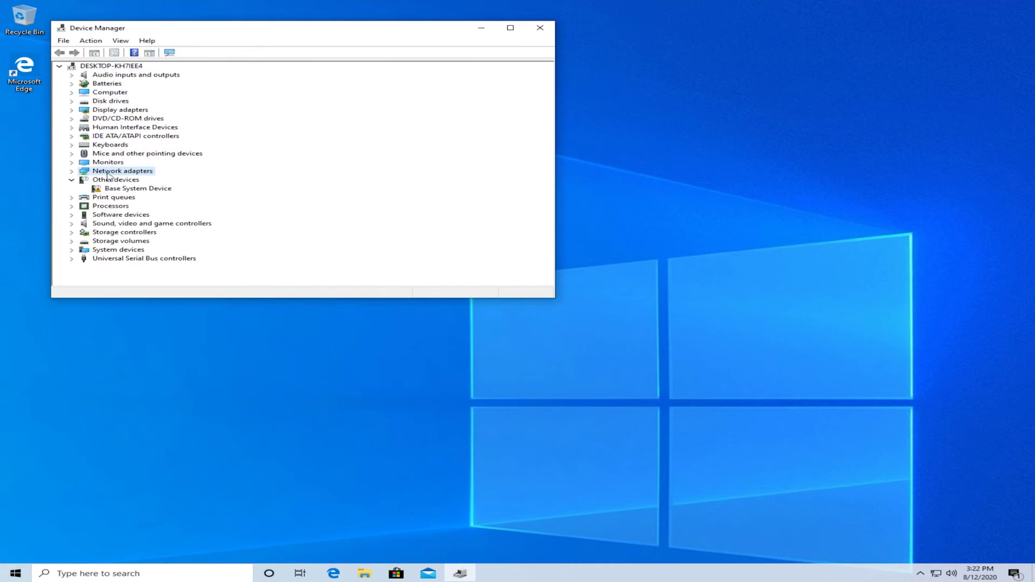
{"action": "left_click", "coordinate": [72, 172]}
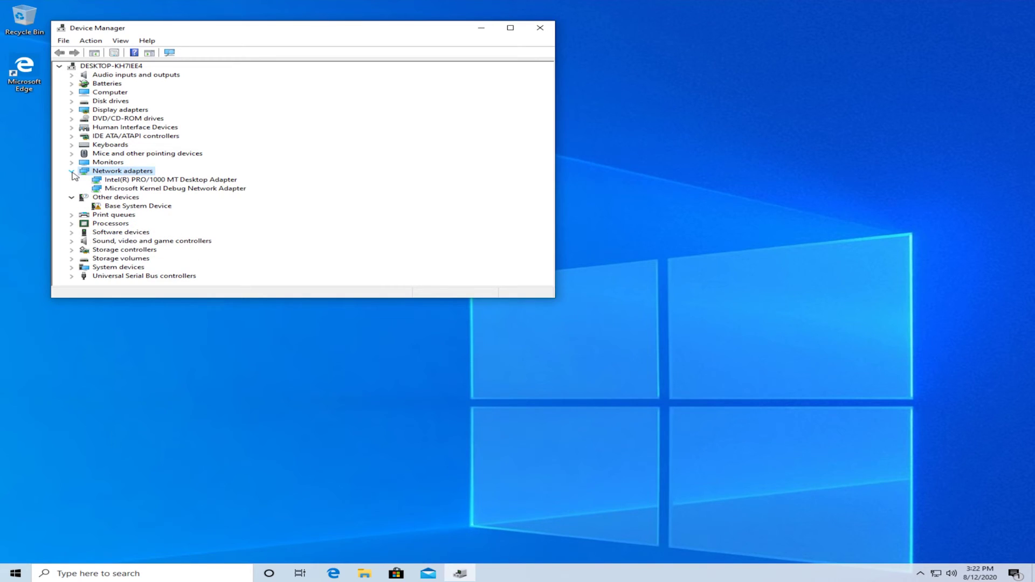
Step: Review actions for the Intel PRO/1000 MT and Kernel Debug adapters, then close Device Manager
{"action": "left_click", "coordinate": [144, 181]}
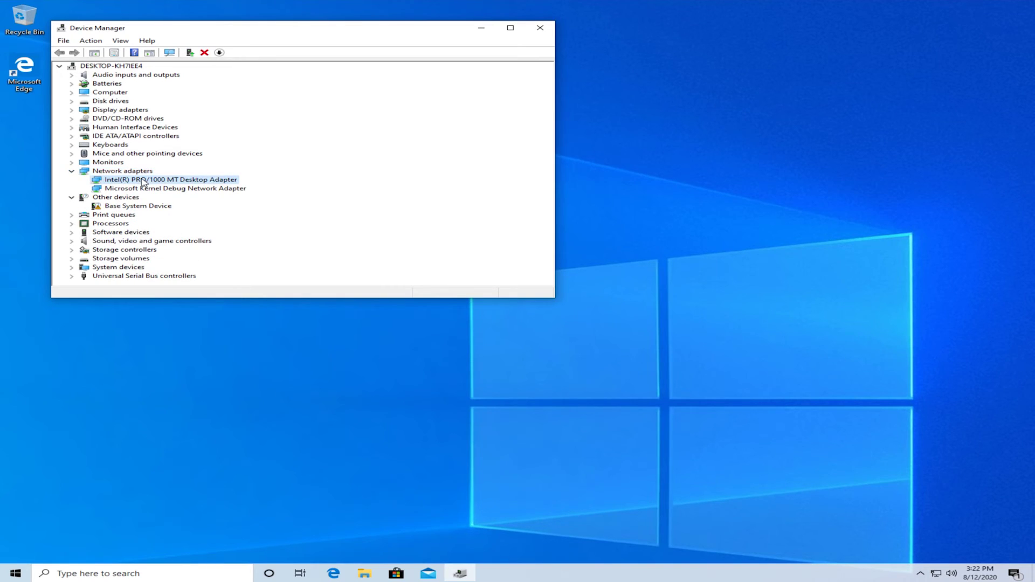
{"action": "right_click", "coordinate": [147, 182]}
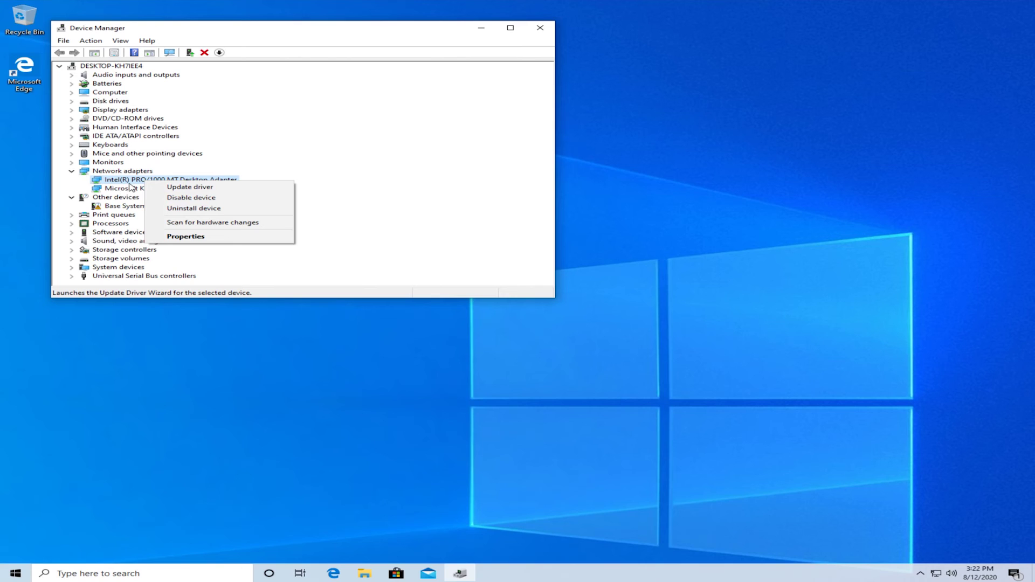
{"action": "left_click", "coordinate": [131, 188]}
{"action": "left_click", "coordinate": [90, 41]}
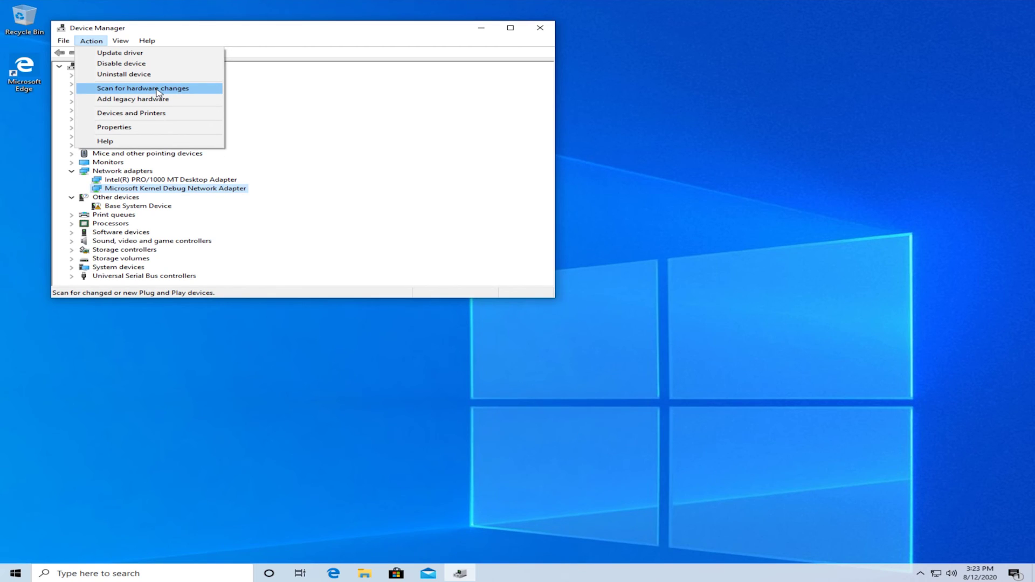
{"action": "left_click", "coordinate": [545, 30]}
{"action": "left_click", "coordinate": [545, 31]}
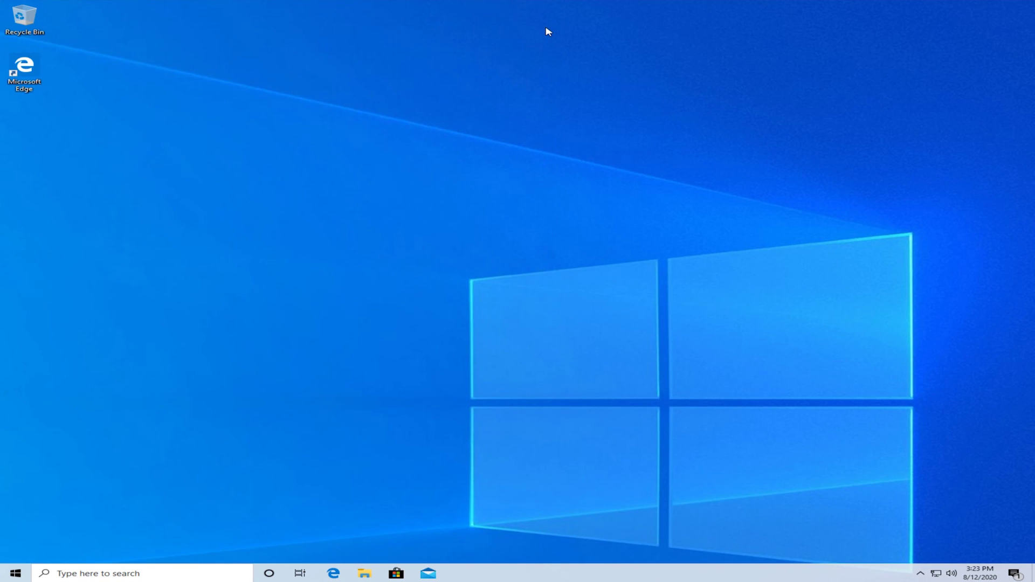